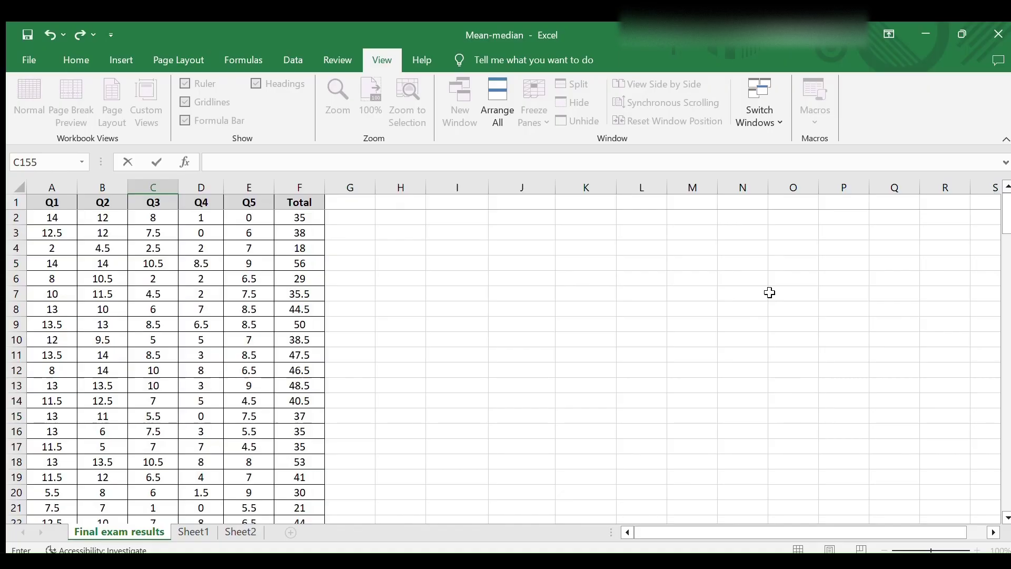
Step: Select the Q1–Total headers, scroll down to row 154, and select empty rows 155–159
left_click(58, 202)
key("shift+Right")
key("shift+Right")
key("shift+Right")
key("shift+Right")
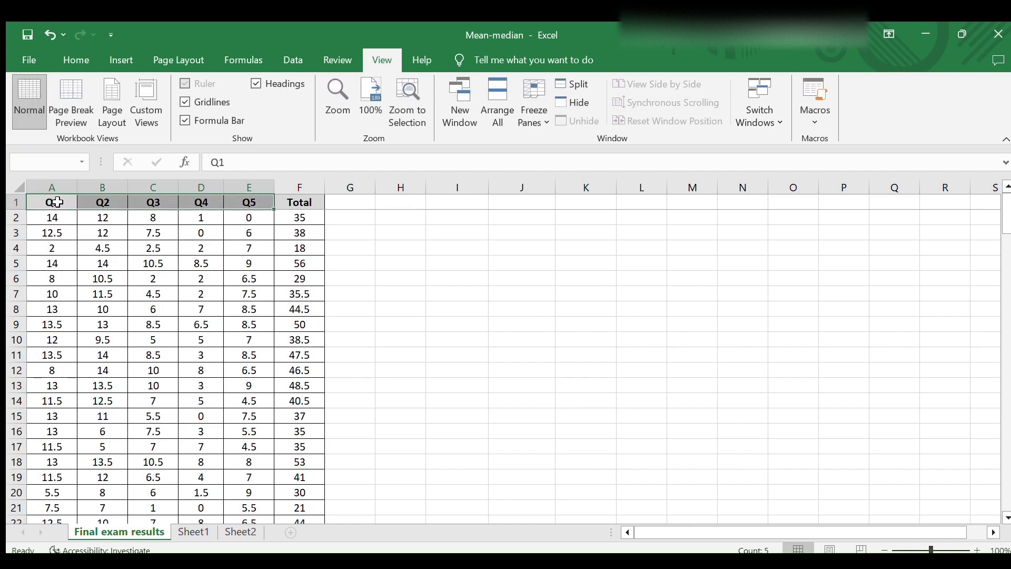
key("shift+Right")
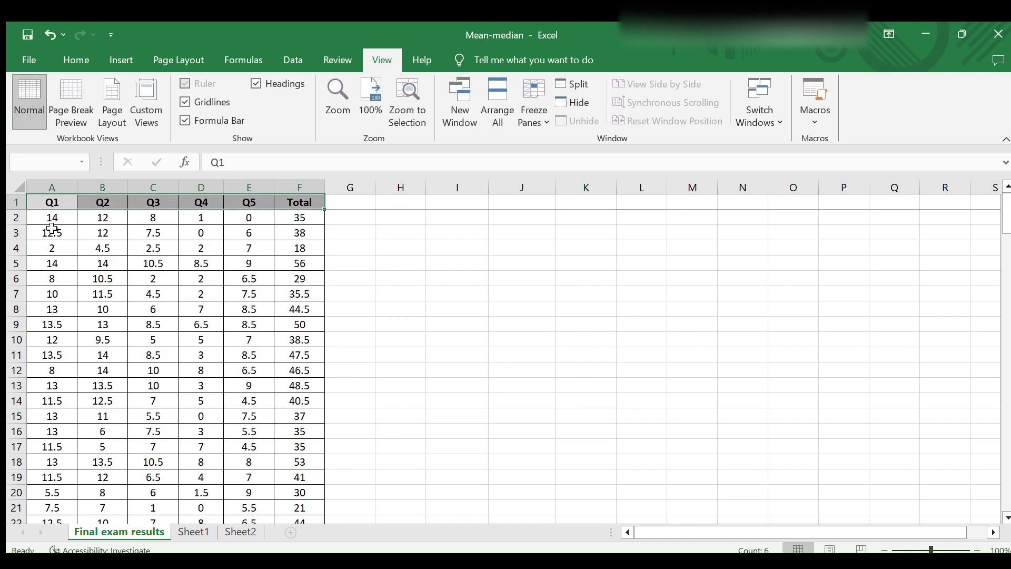
left_click_drag(1008, 221, 1008, 522)
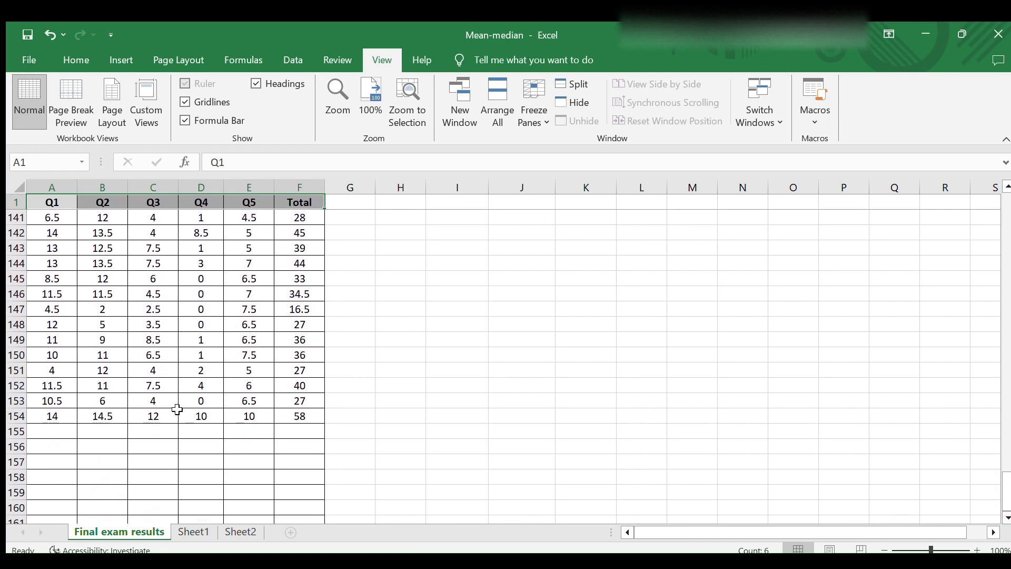
left_click_drag(17, 432, 21, 500)
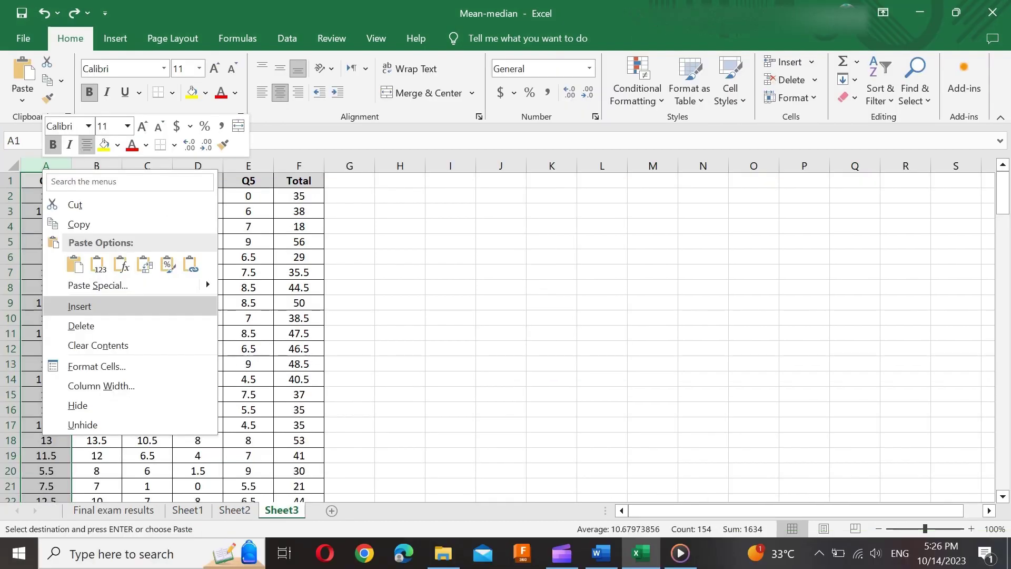
Step: Label cells A155:A159 Maximum, Minimum, Range, Mean and Median
type("Maximum")
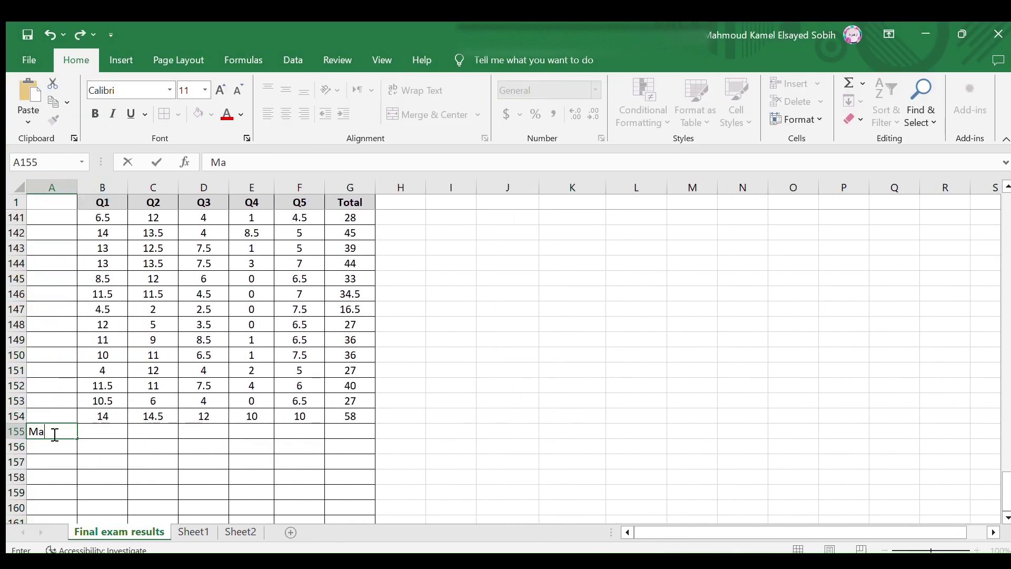
key("Return")
type("Minimum")
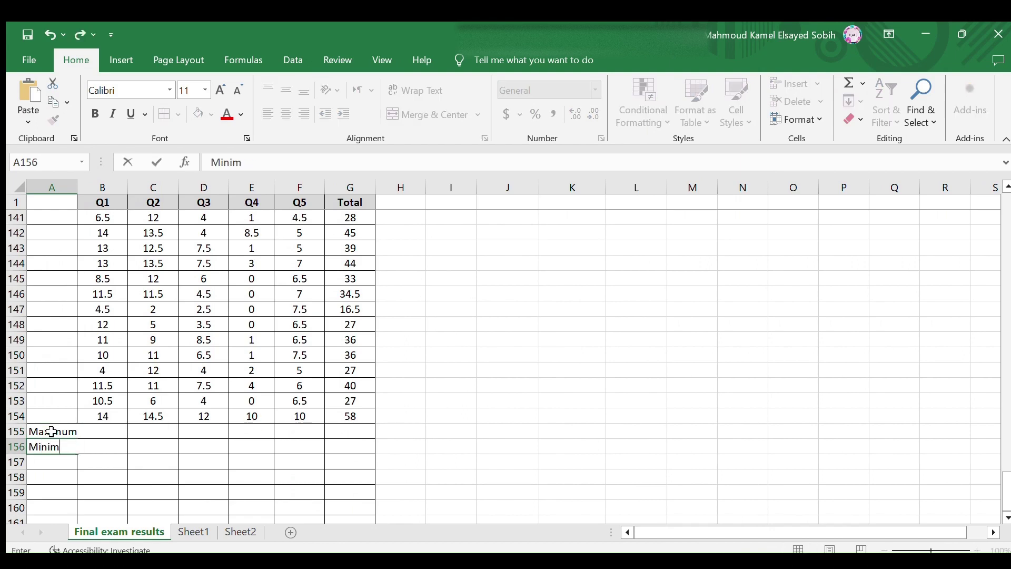
key("Return")
type("Range")
key("Return")
type("Mean")
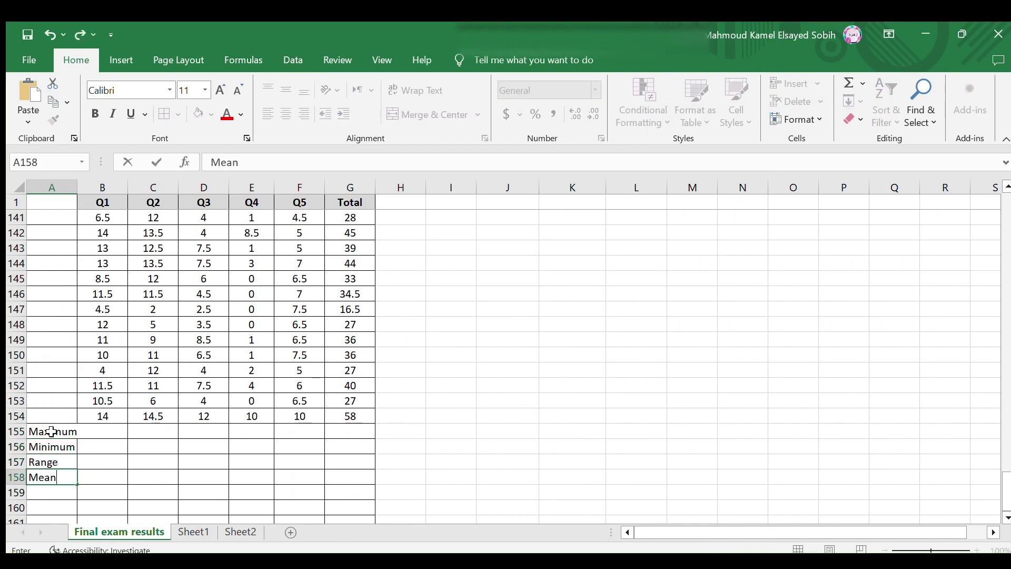
key("Return")
type("Median")
left_click(118, 431)
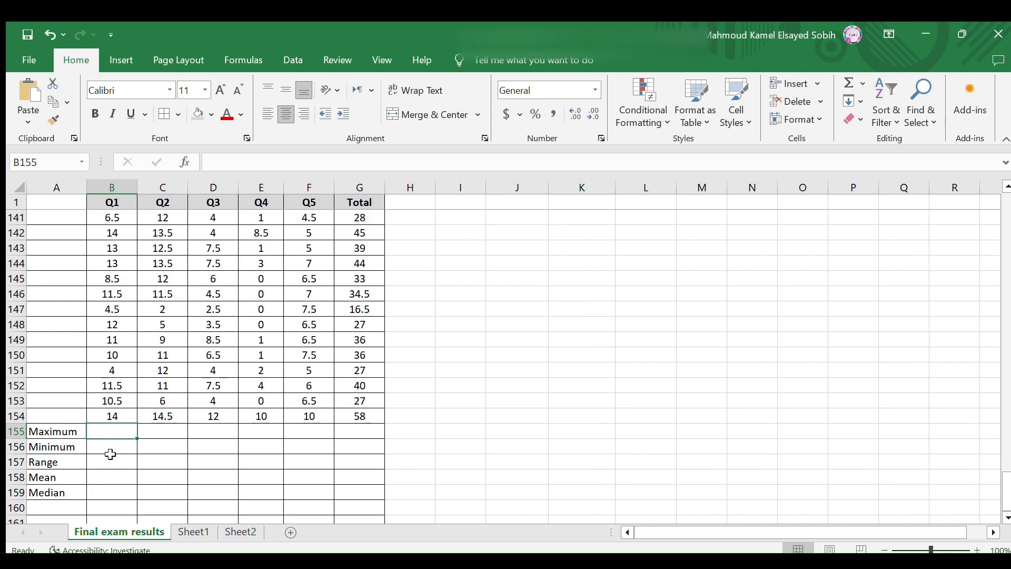
Step: Enter =MAX(B2:B154) in B155 and fill it across to G155, giving 14 through 58
type("=")
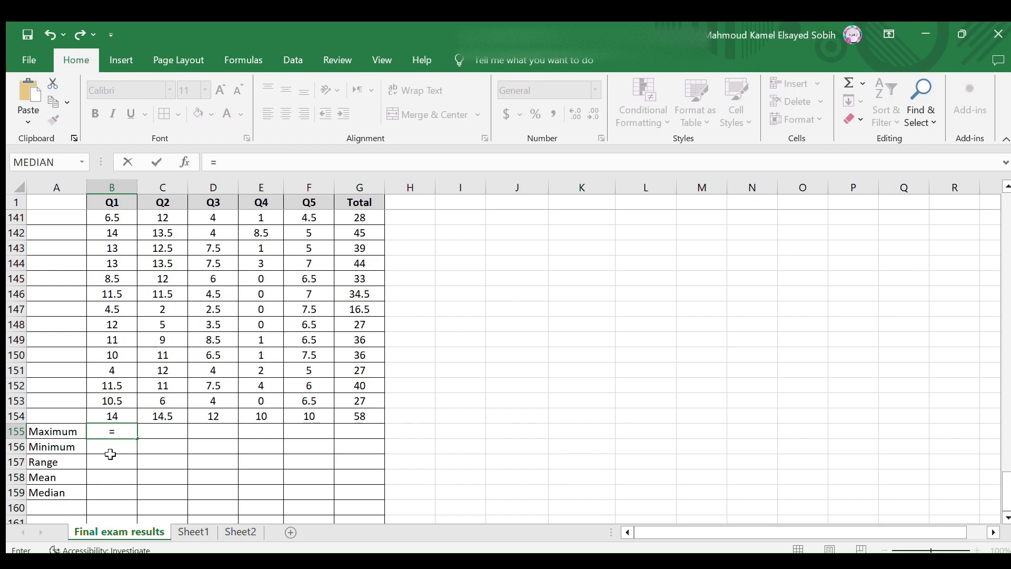
type("m")
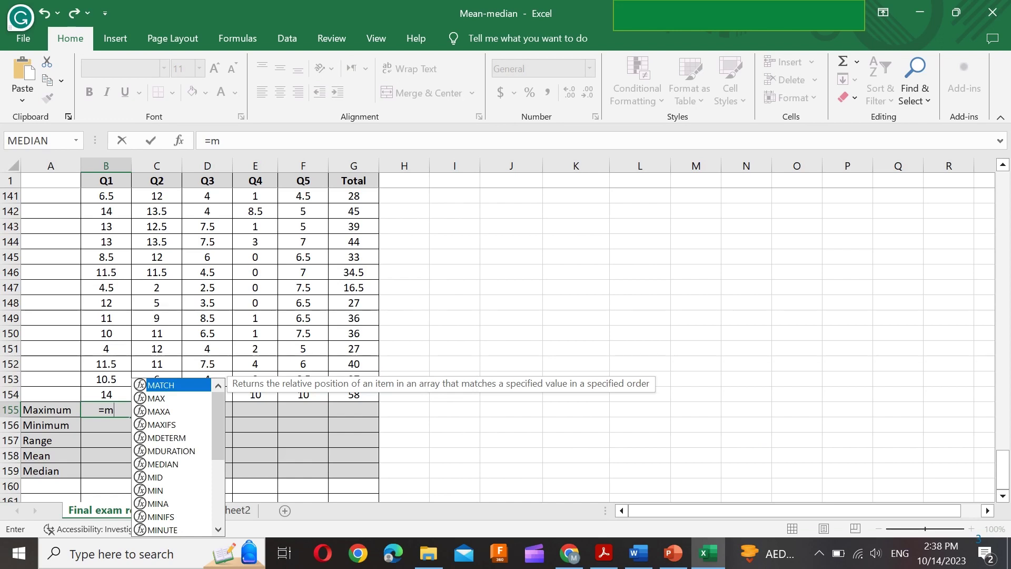
key("Down")
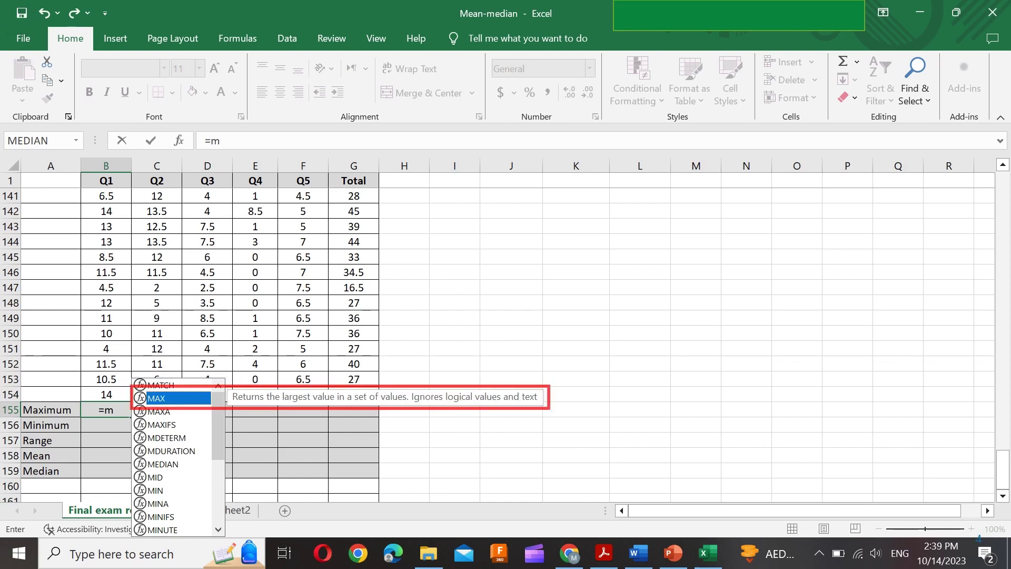
key("Tab")
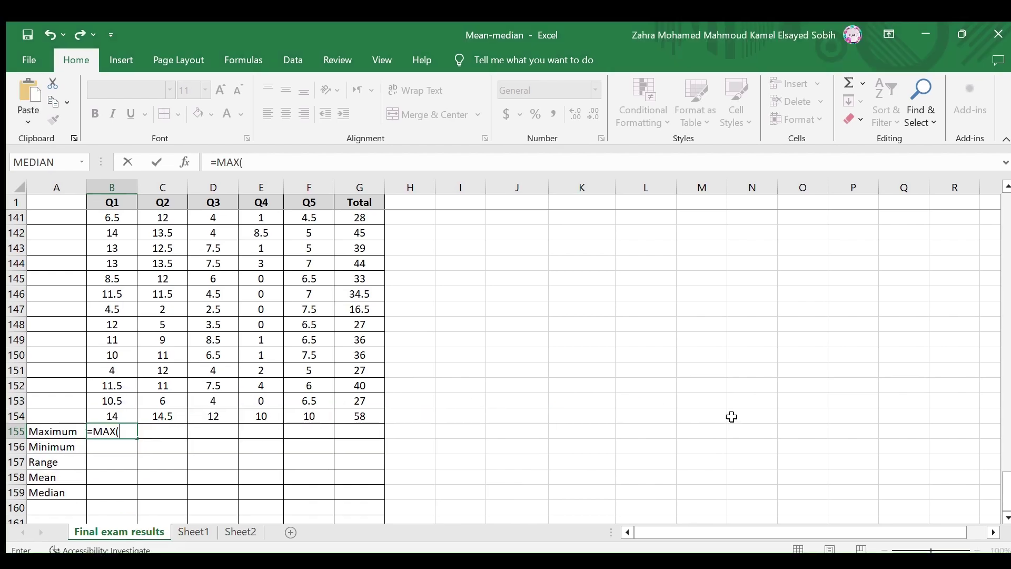
left_click_drag(112, 416, 109, 219)
key("Return")
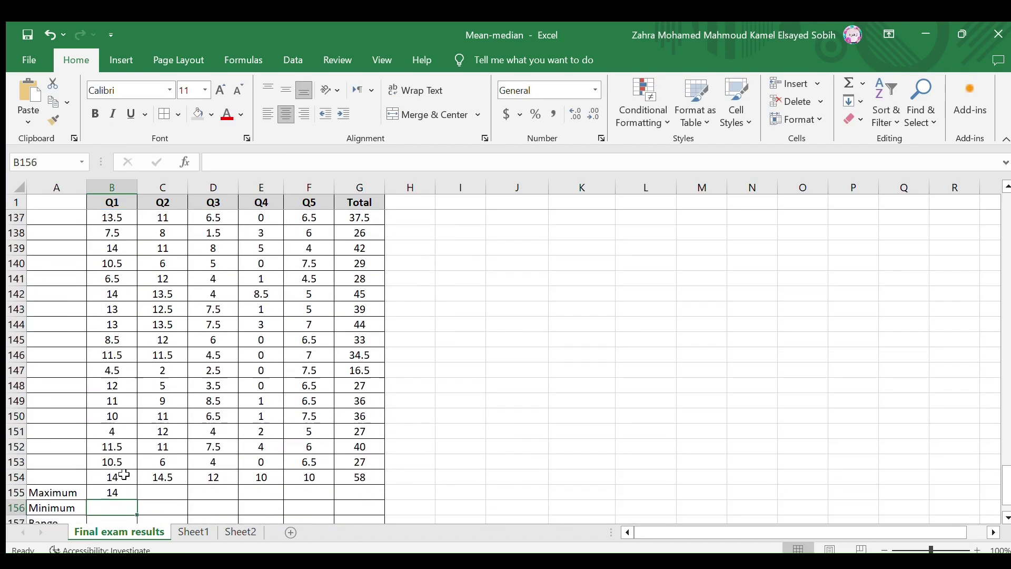
left_click(121, 493)
left_click_drag(137, 499, 373, 499)
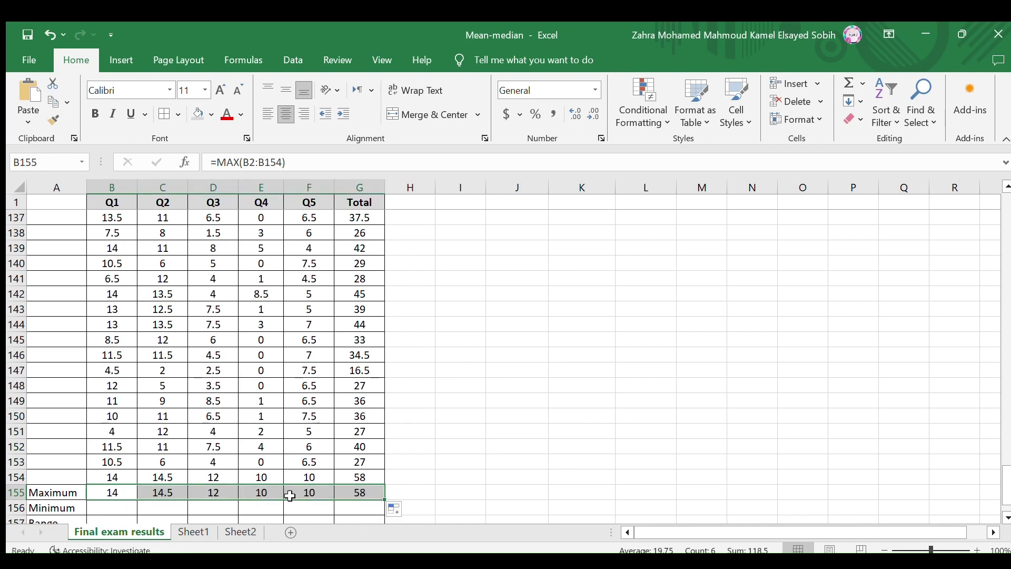
Step: Enter =MIN(B2:B154) in B156 and fill it across to G156, giving 1, 0, 0, 0, 0, 5
left_click(119, 508)
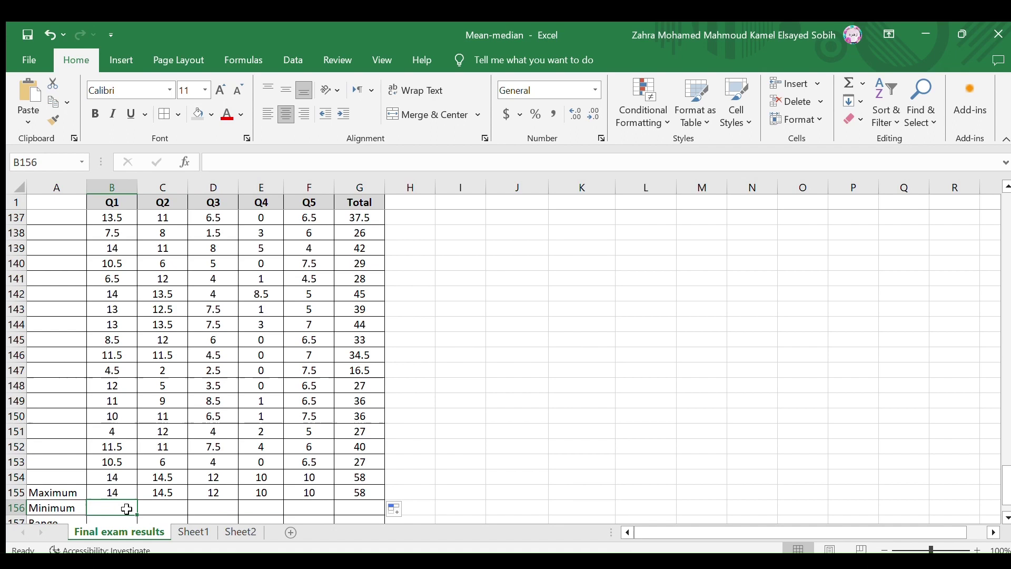
type("=")
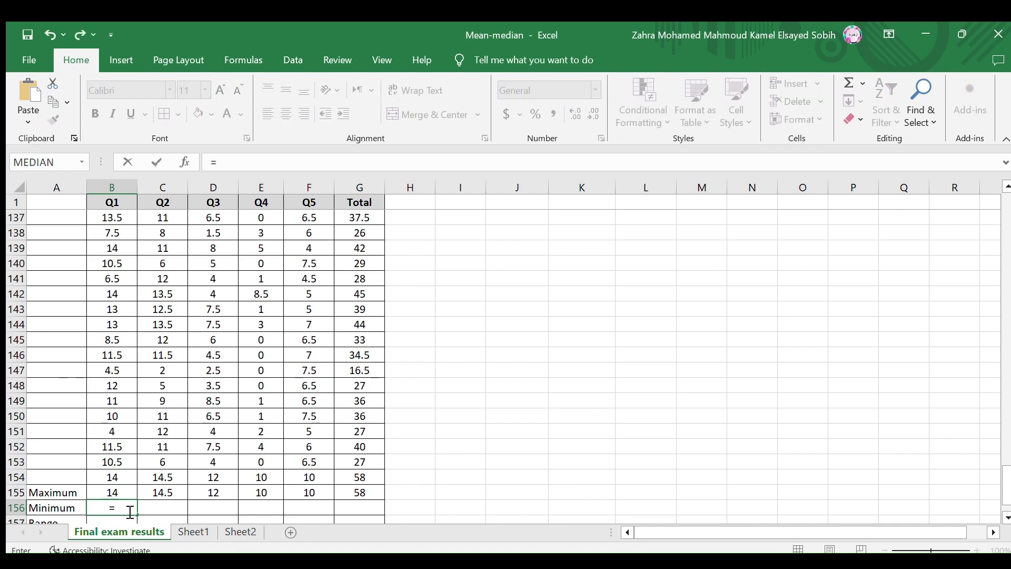
type("mi")
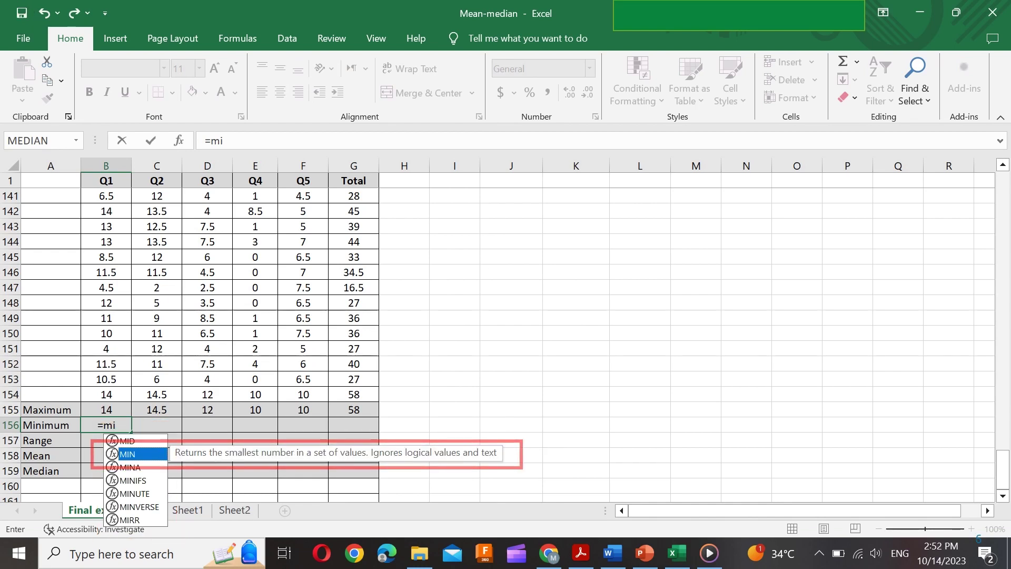
key("Tab")
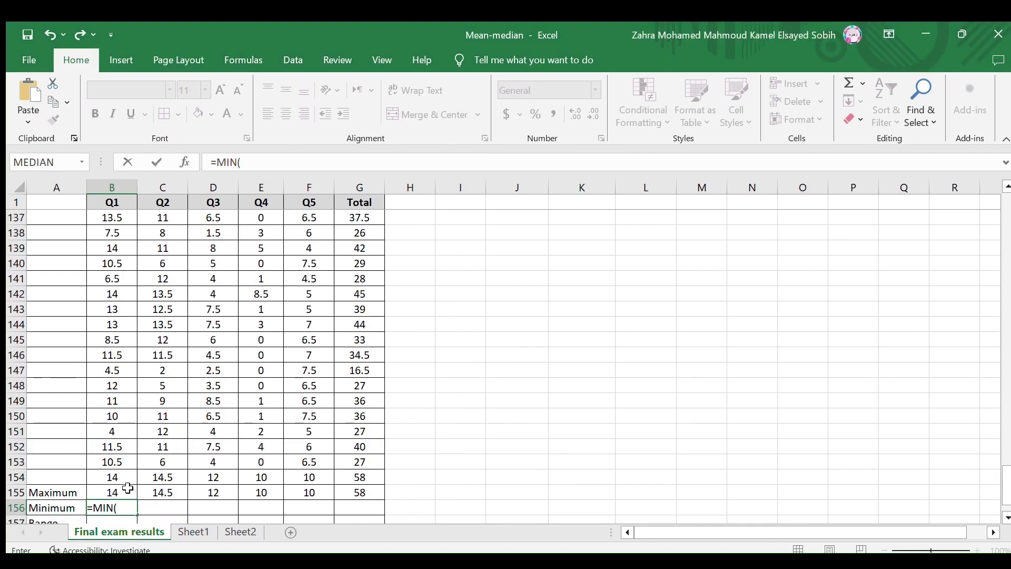
left_click_drag(124, 479, 111, 216)
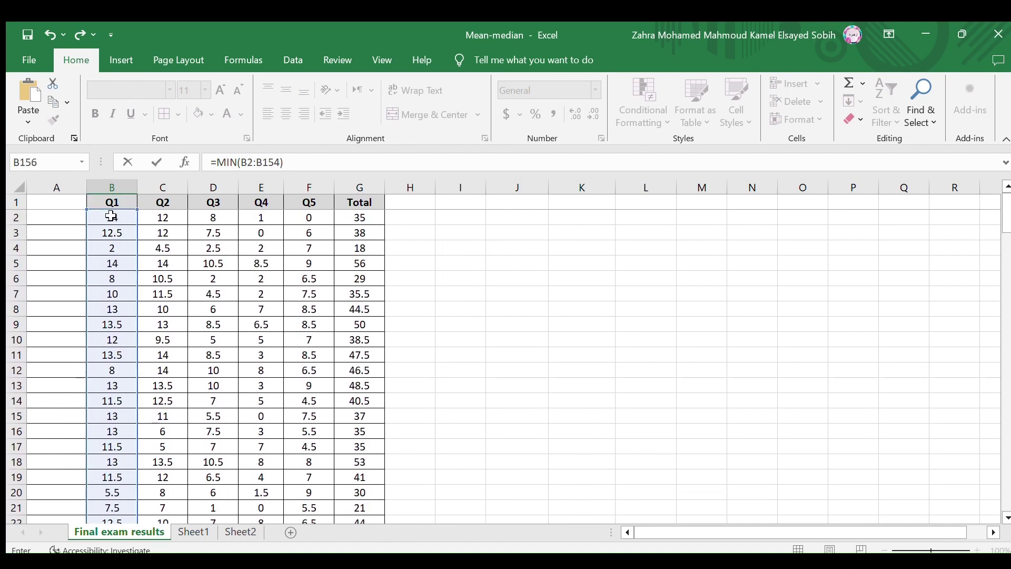
key("Return")
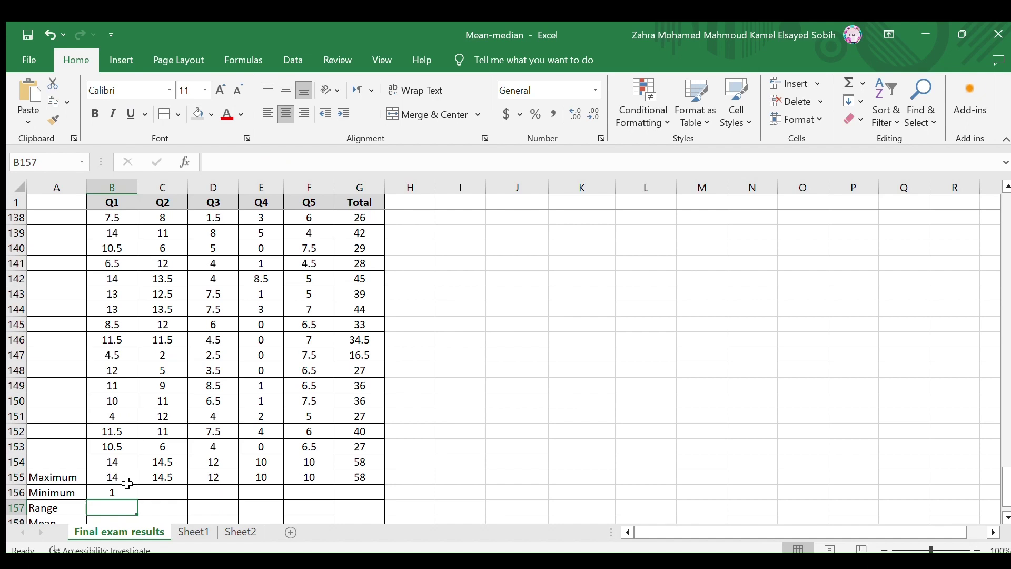
left_click(118, 492)
left_click_drag(138, 500, 374, 499)
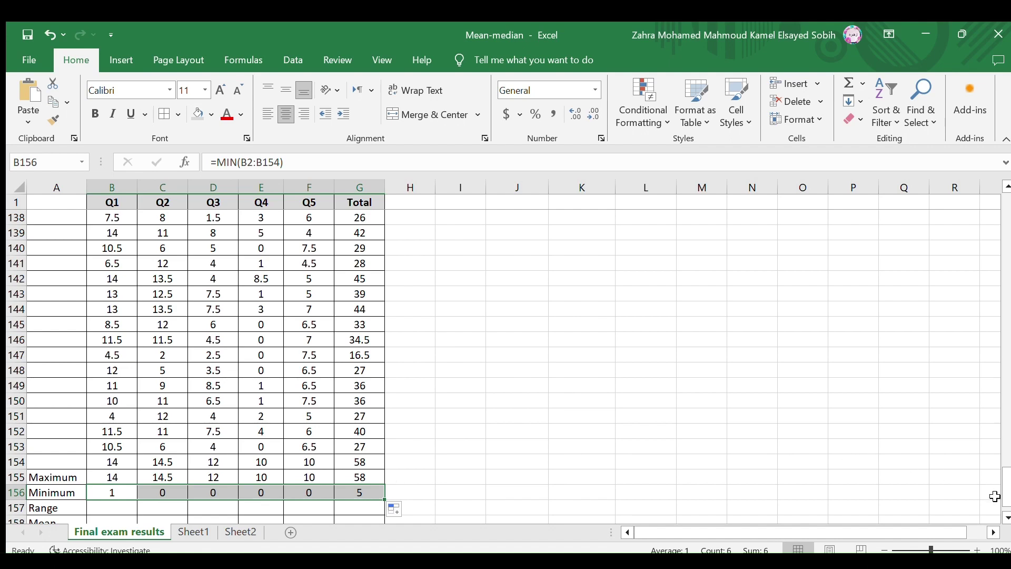
Step: Enter =B155-B156 in B157 and fill it across to G157, giving 13 through 53
scroll(117, 478, "down", 1)
left_click(117, 478)
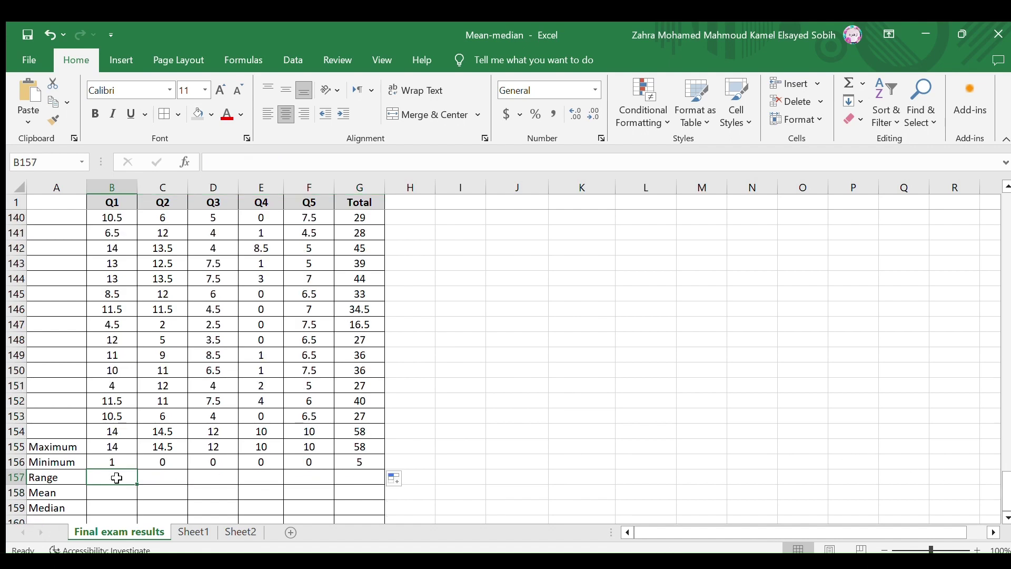
type("=")
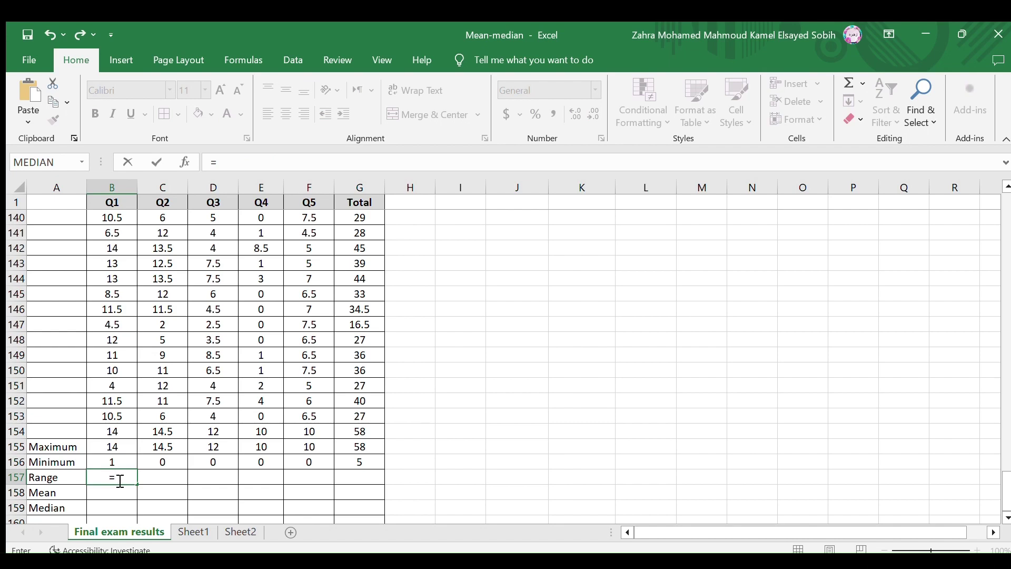
left_click(114, 449)
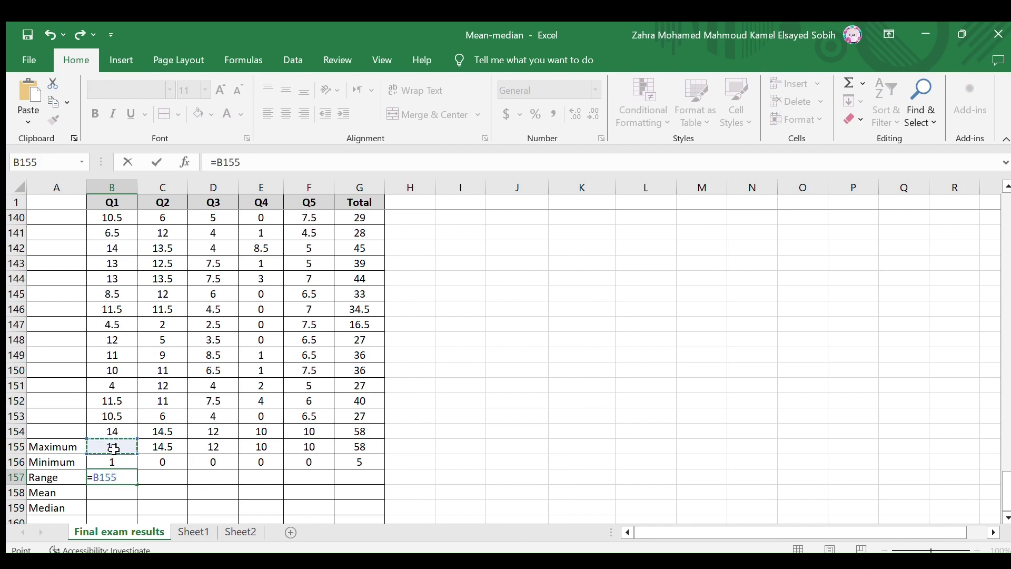
type("-")
left_click(114, 462)
key("Return")
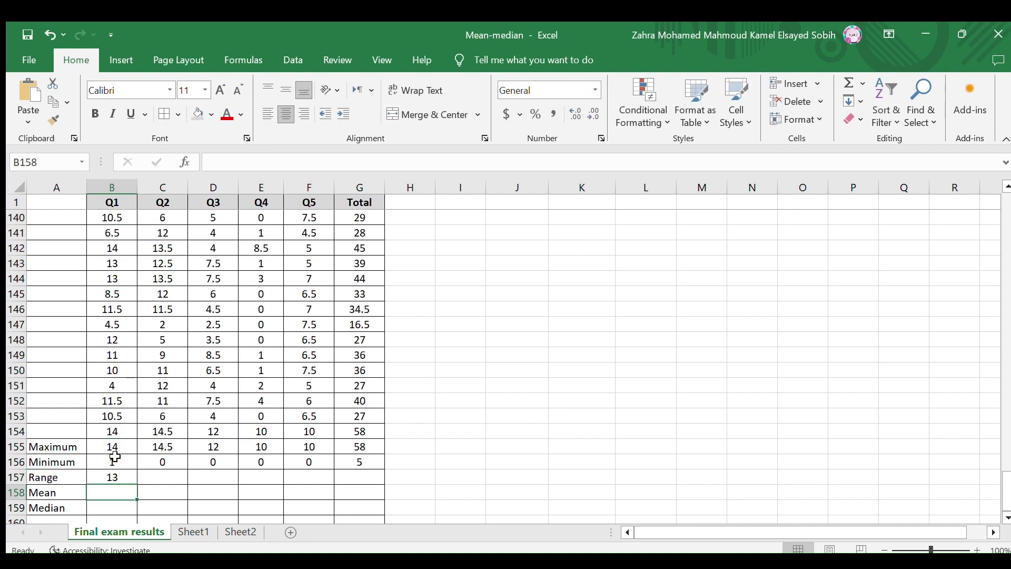
left_click(119, 478)
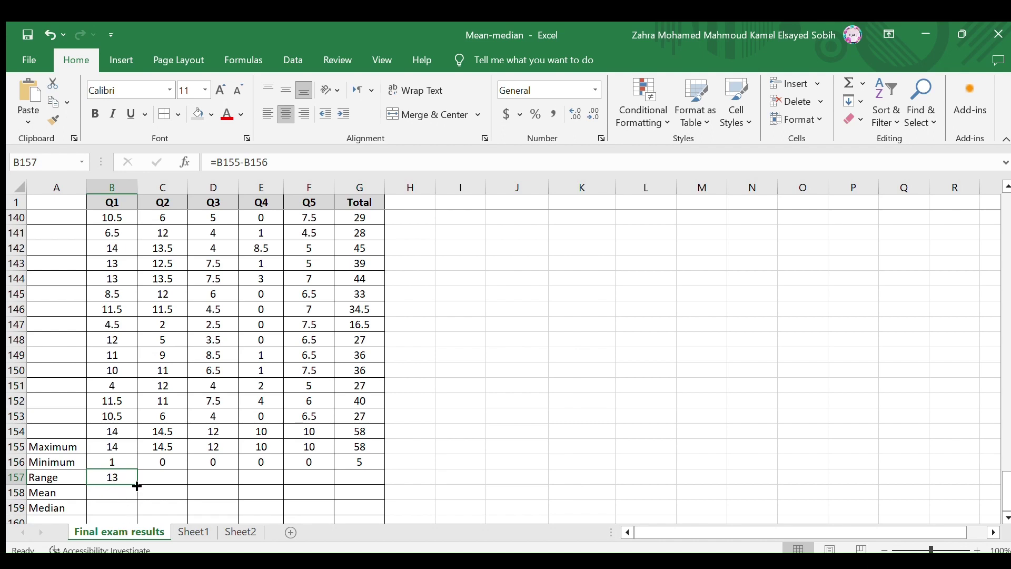
left_click_drag(137, 485, 375, 480)
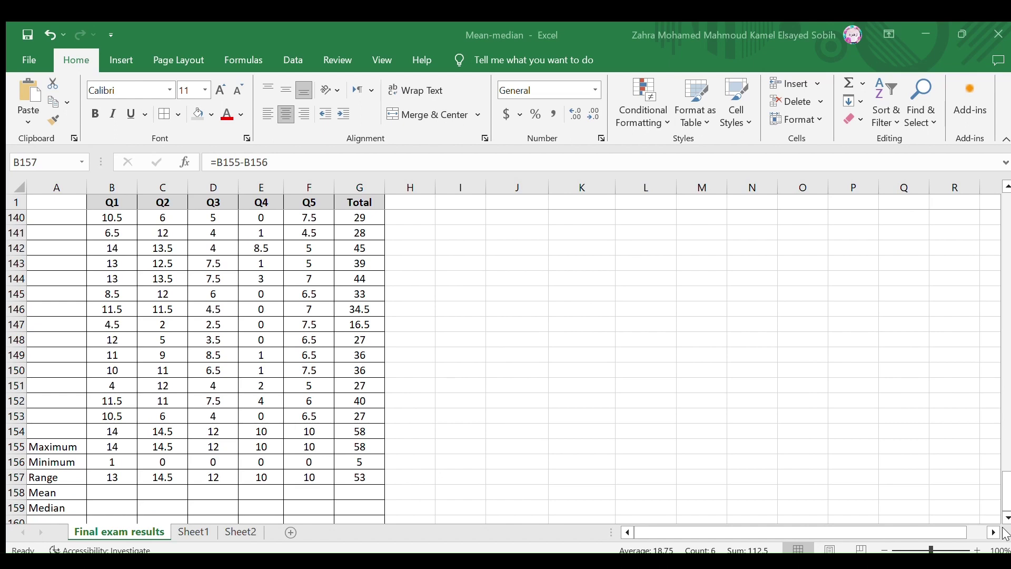
key("ctrl+shift+Right")
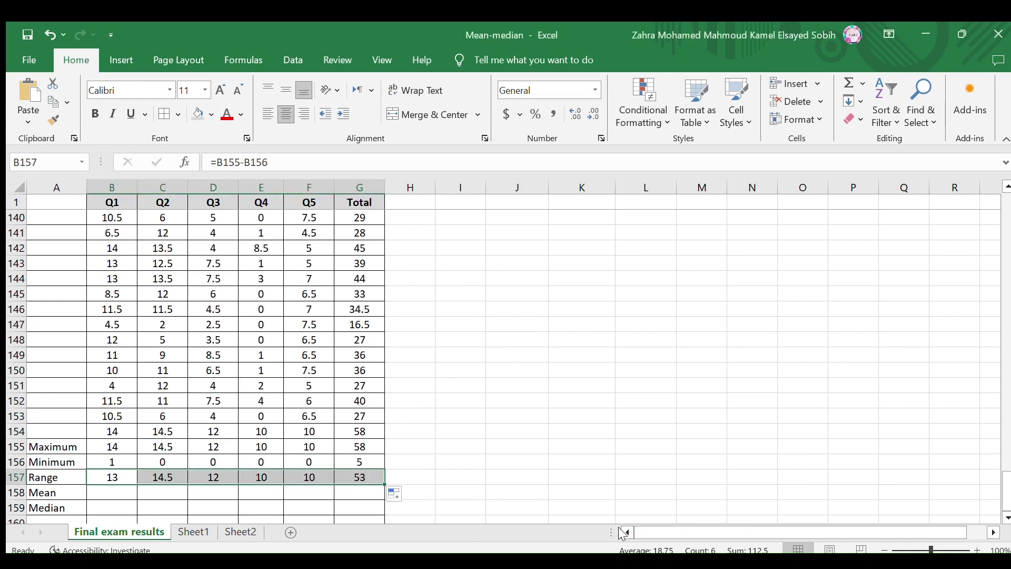
Step: Enter =AVERAGE(B2:B154) in B158 and fill it across to G158
left_click(119, 492)
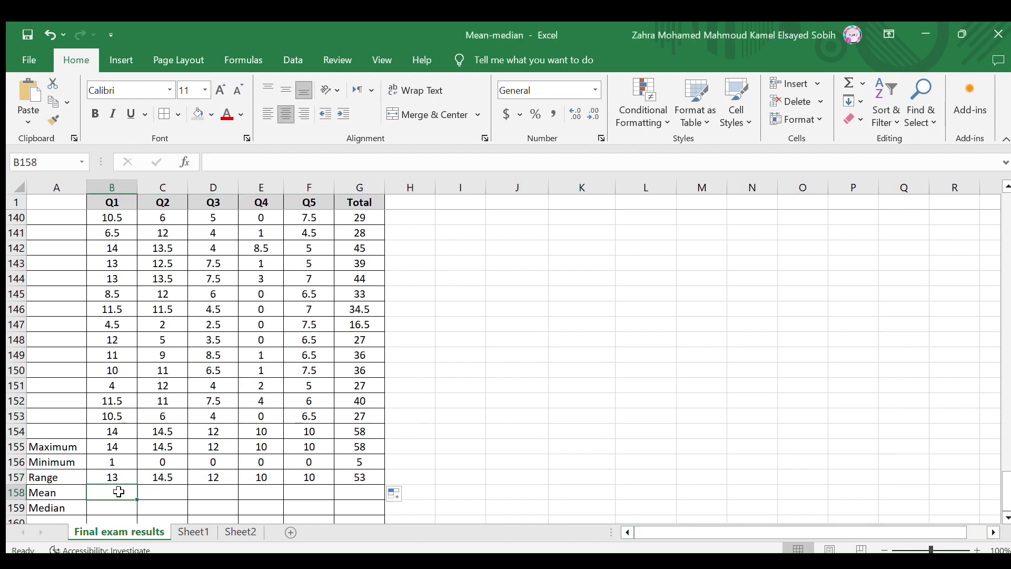
type("=")
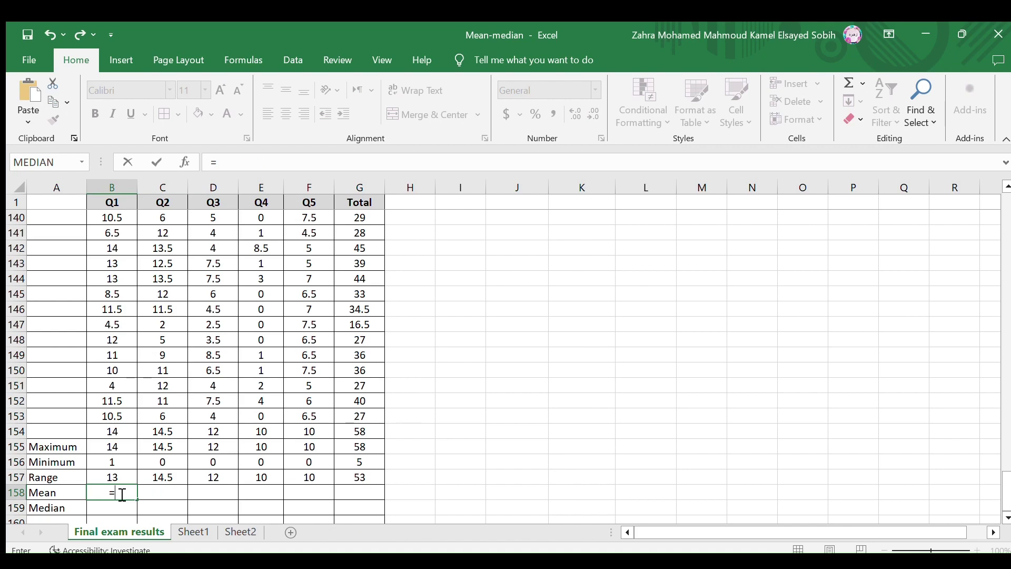
type("av")
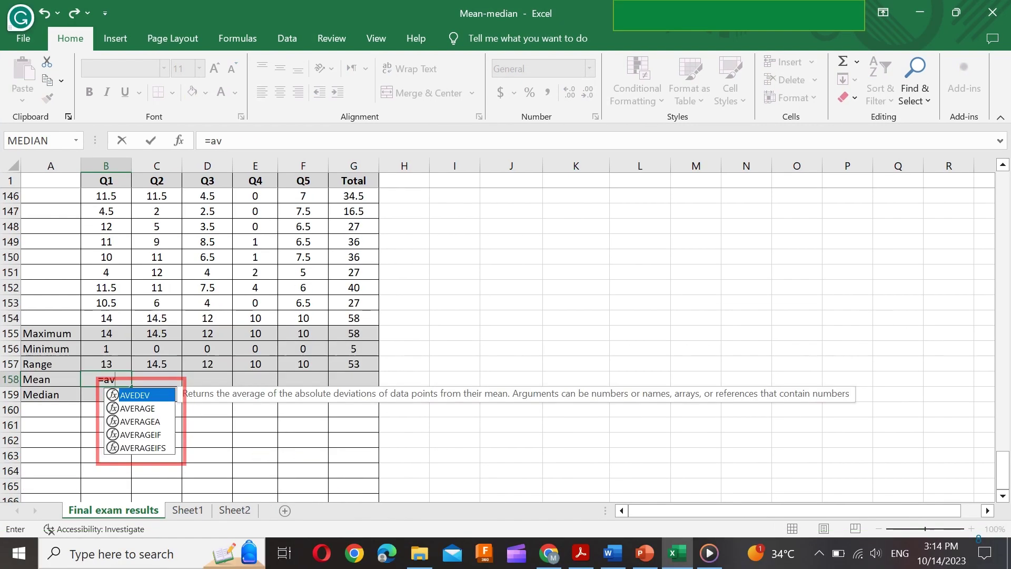
key("Down")
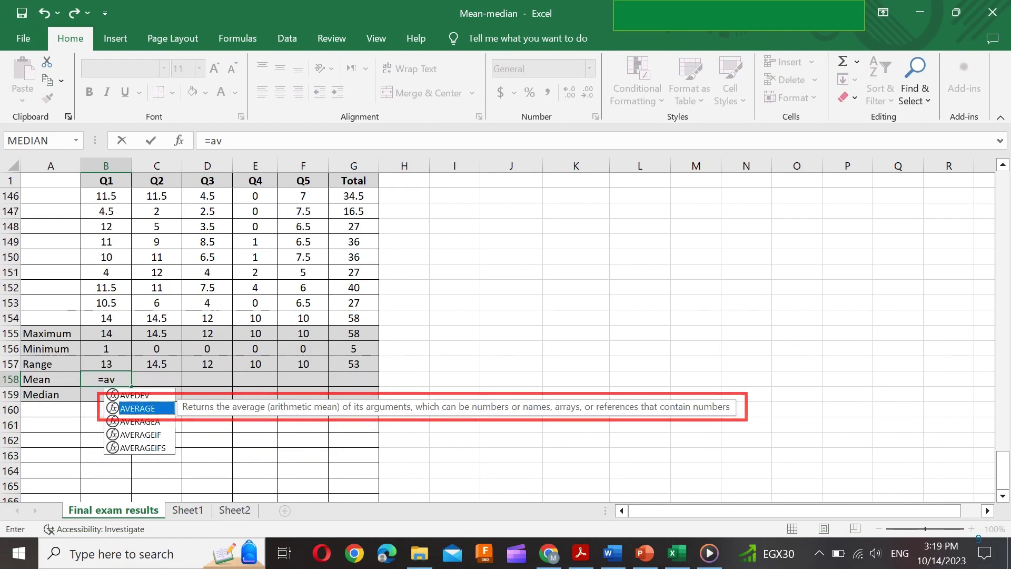
key("Tab")
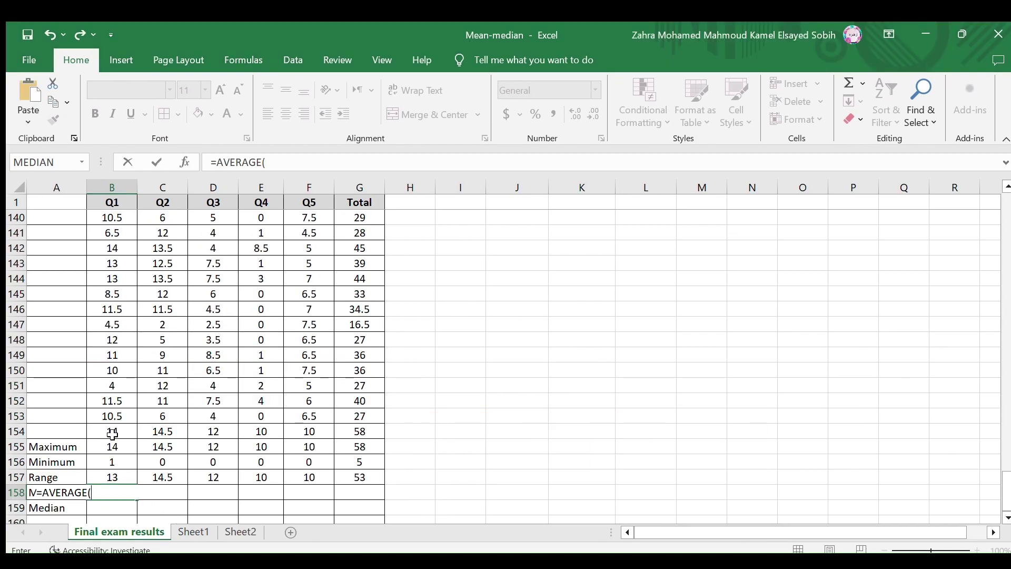
left_click_drag(106, 318, 115, 219)
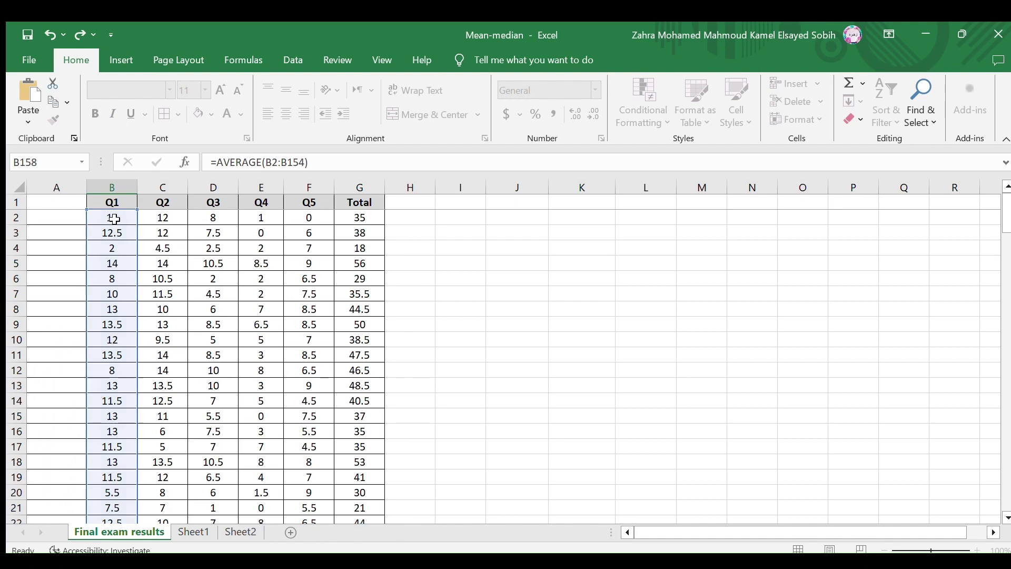
key("Return")
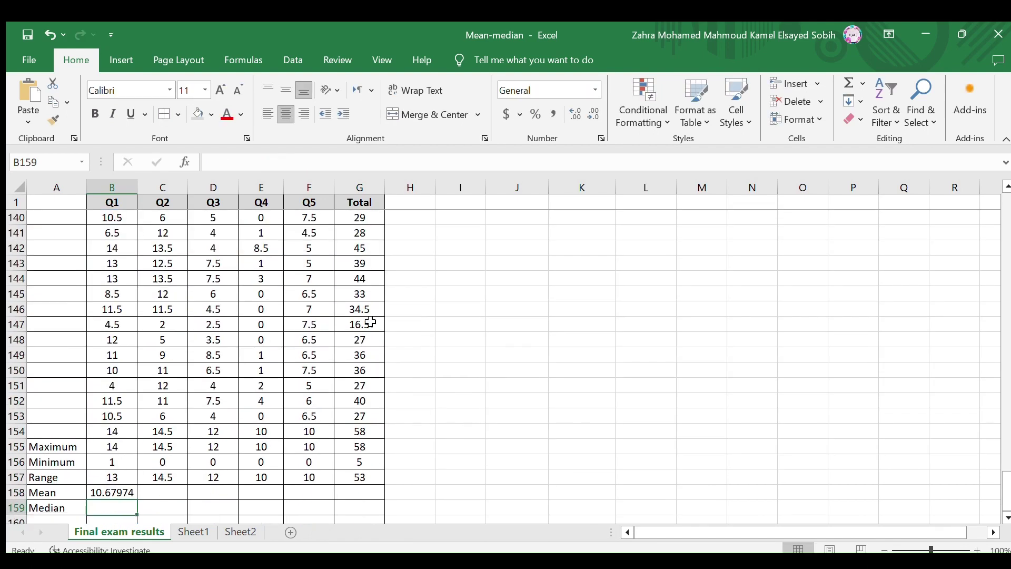
left_click(105, 493)
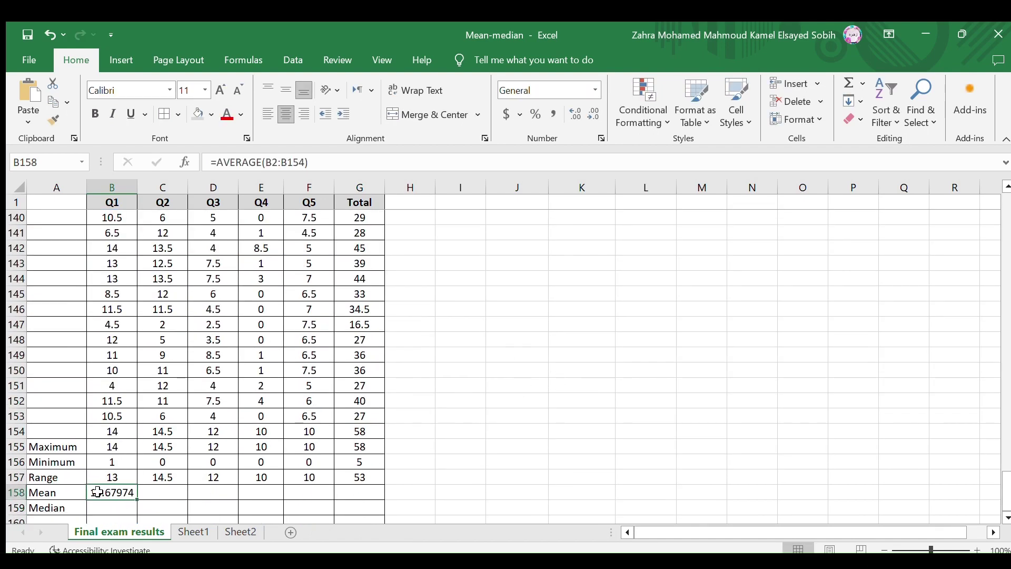
left_click_drag(135, 499, 382, 490)
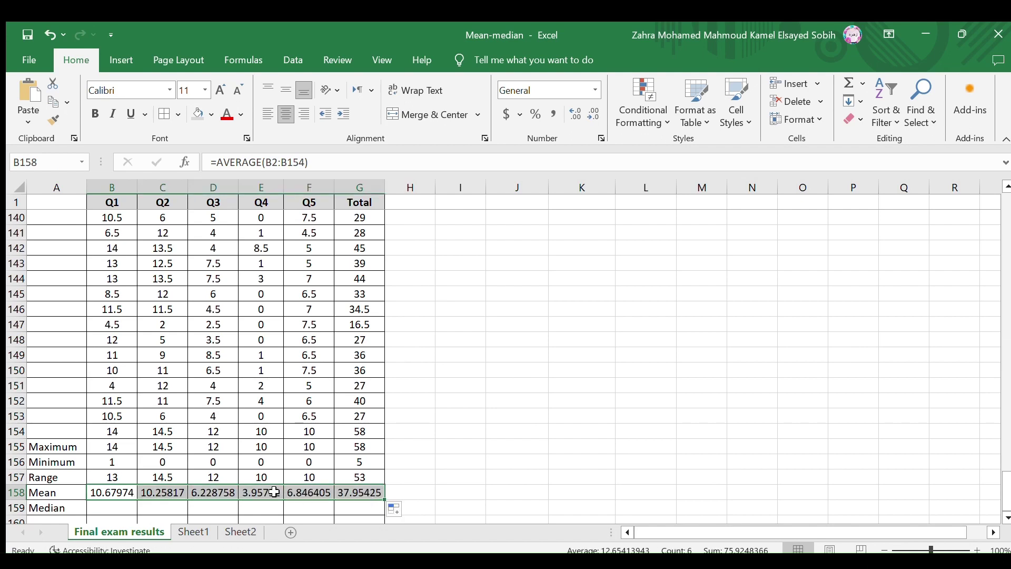
Step: Enter =MEDIAN(B2:B154) in B159 and fill it across to G159, giving 11.5, 11, 6.5, 3, 7, 38
left_click(117, 509)
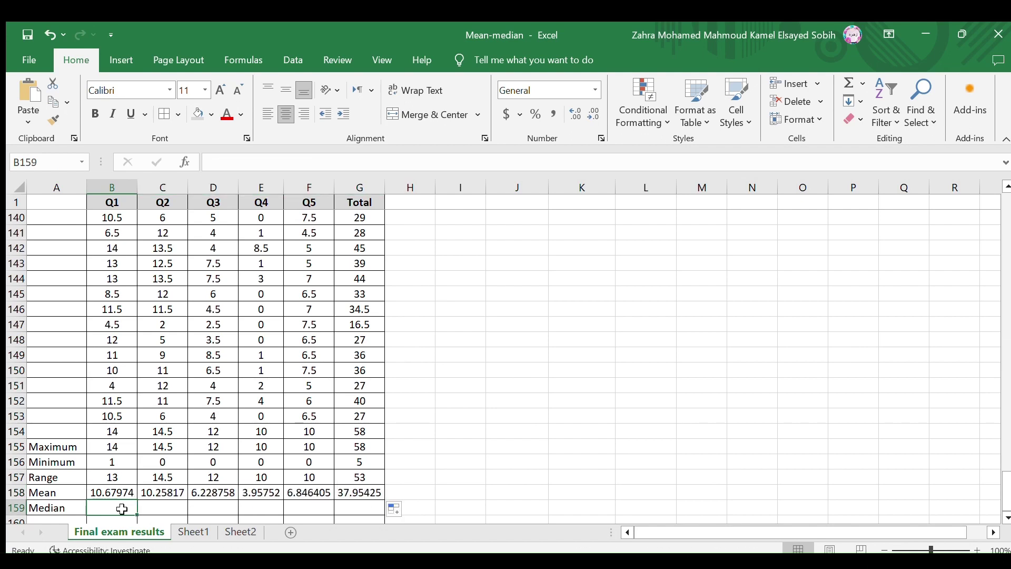
type("=m")
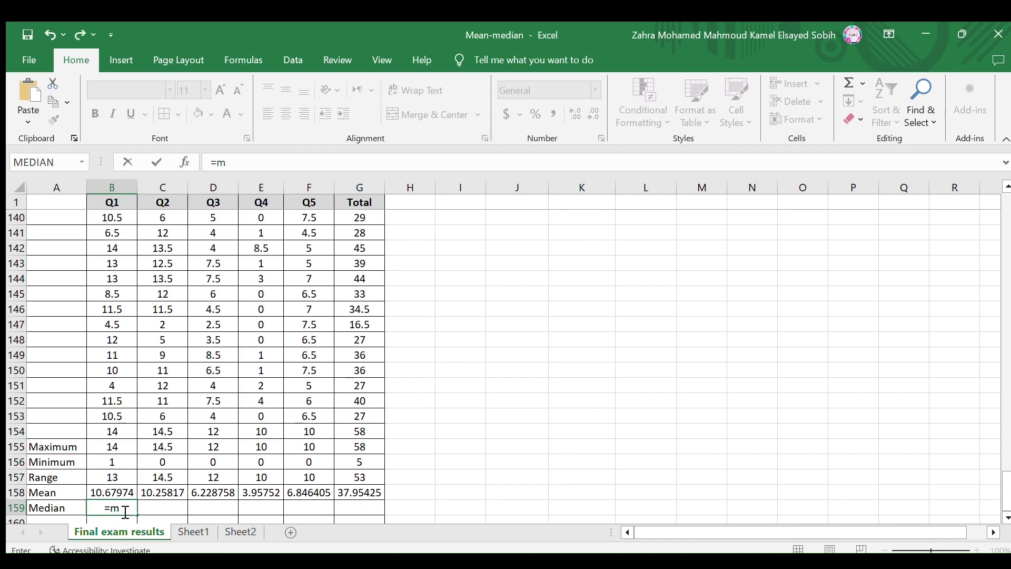
key("Tab")
type("B2:B154")
key("Return")
left_click(112, 416)
left_click_drag(137, 424, 383, 422)
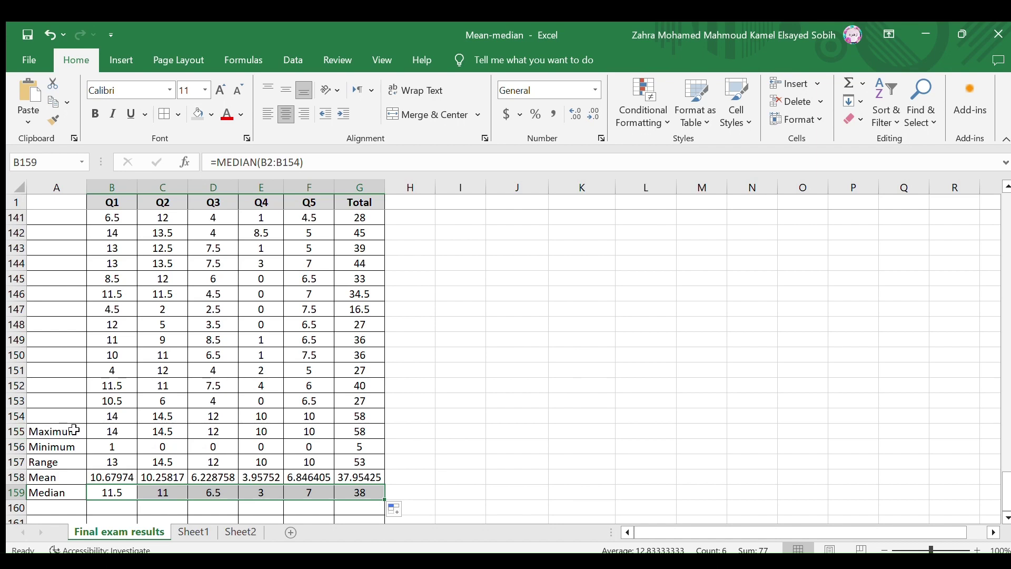
left_click_drag(74, 431, 360, 494)
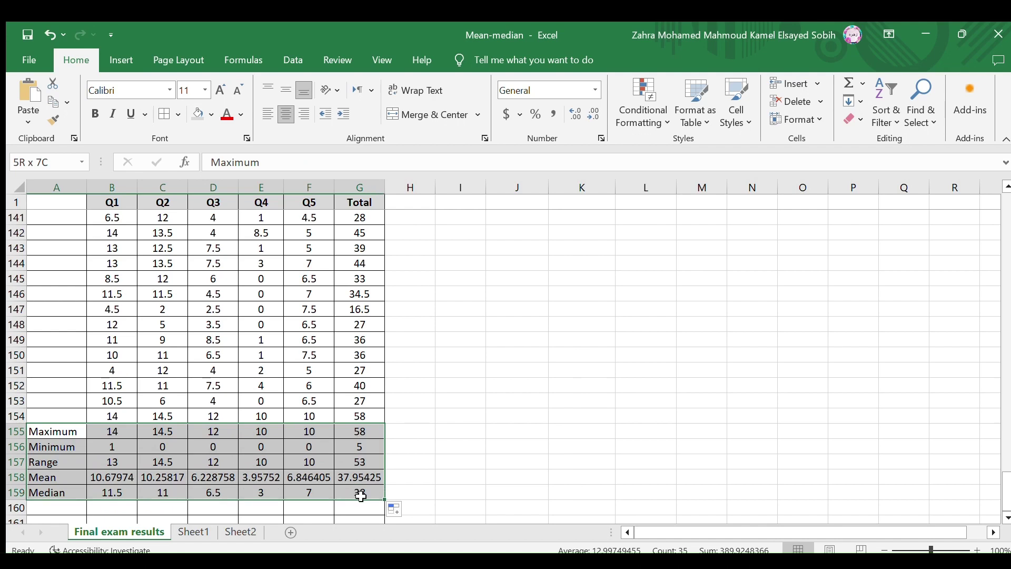
Step: Apply a grey fill to the summary block A155:G159, then deselect it
left_click(199, 114)
left_click(306, 461)
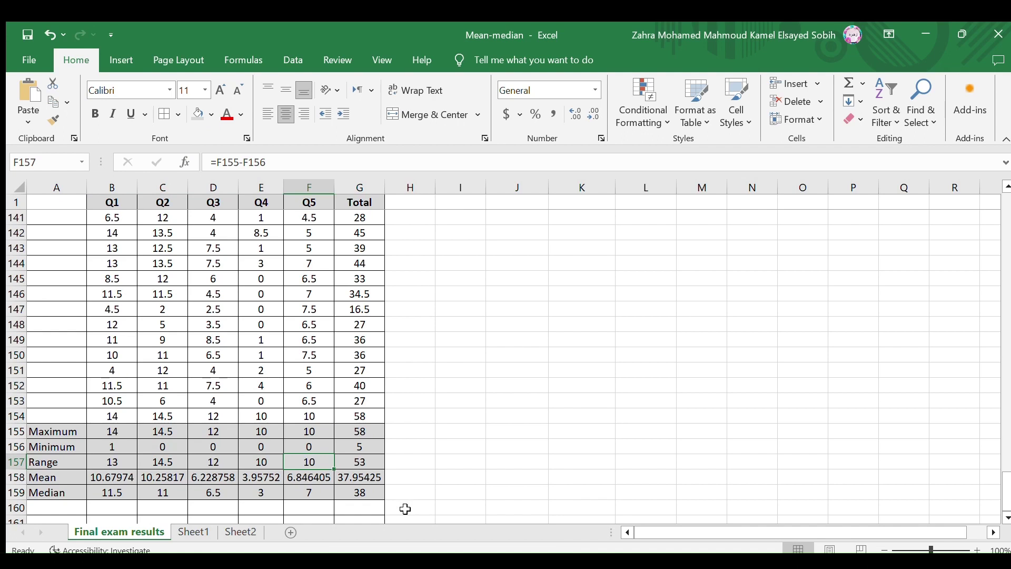
left_click(405, 509)
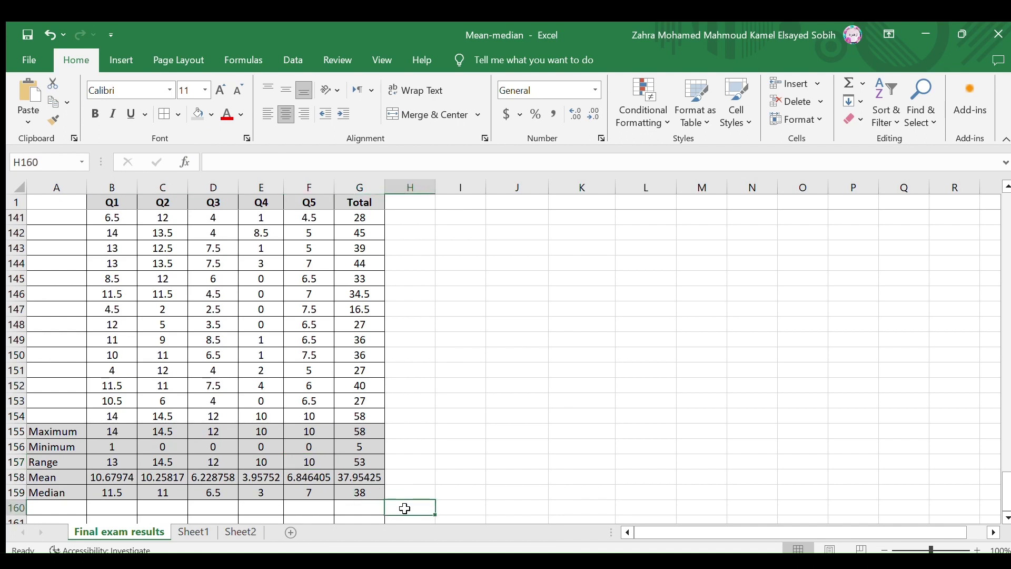